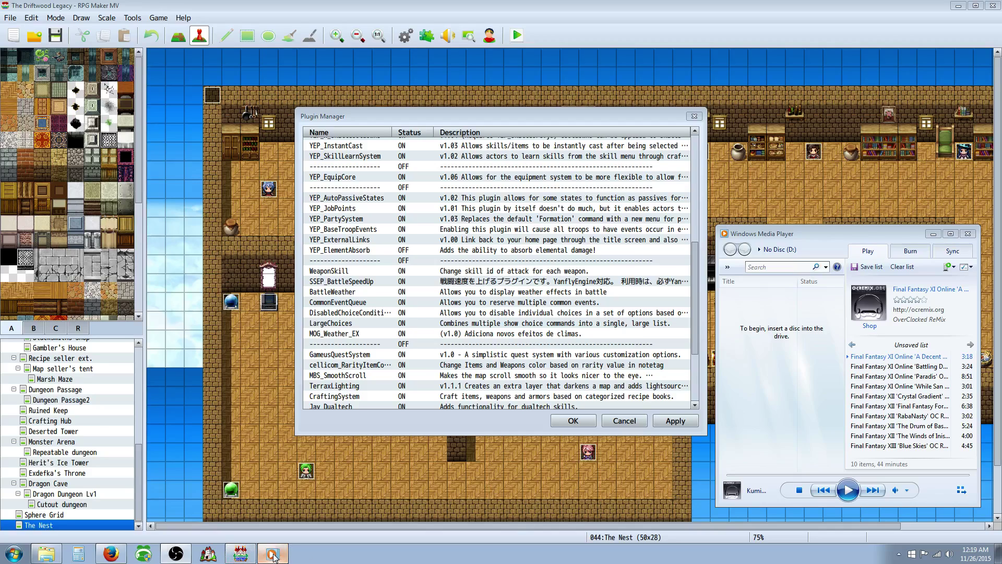
- Minimize and restore Windows Media Player, then start the music playlist playing
left_click(272, 552)
left_click(272, 552)
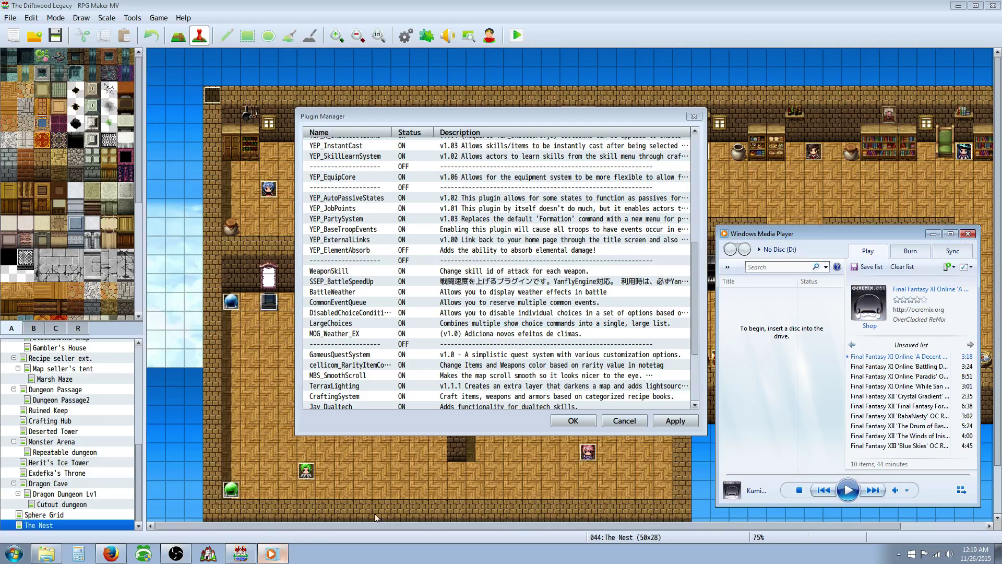
left_click(857, 498)
- Open the YEP_ExternalLinks plugin settings and look through its help documentation
double_click(358, 241)
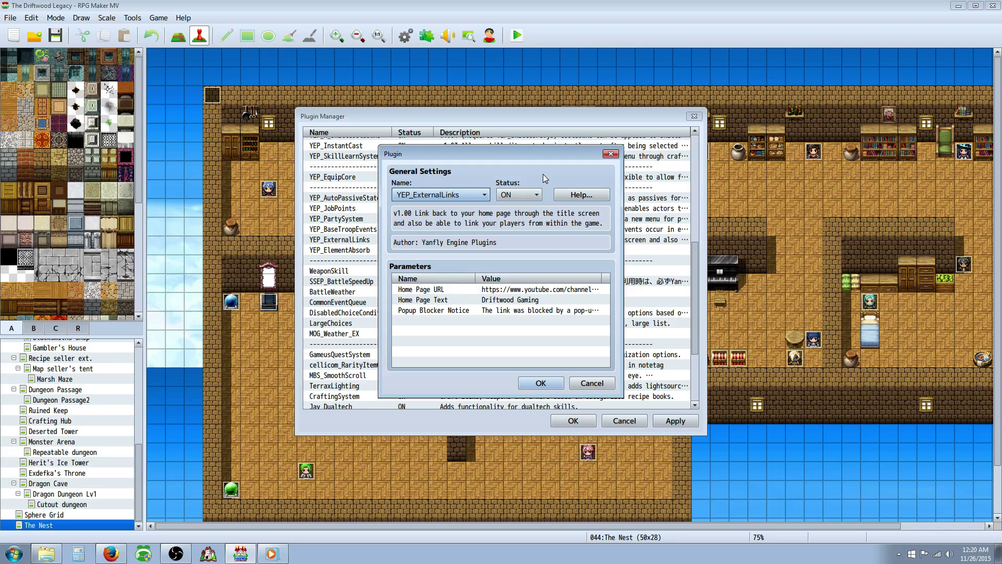
left_click(581, 194)
scroll(443, 204, "down", 1)
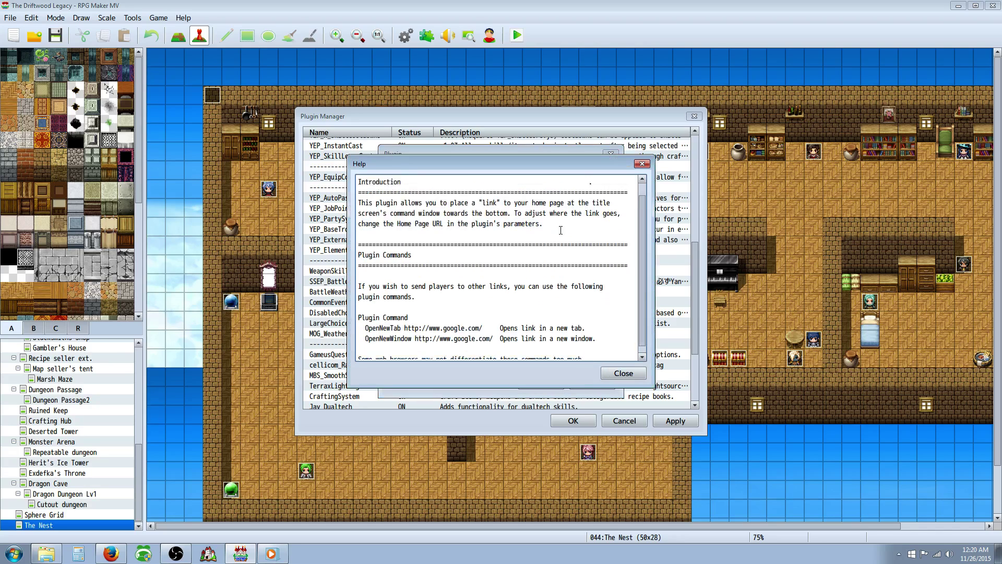
left_click(642, 164)
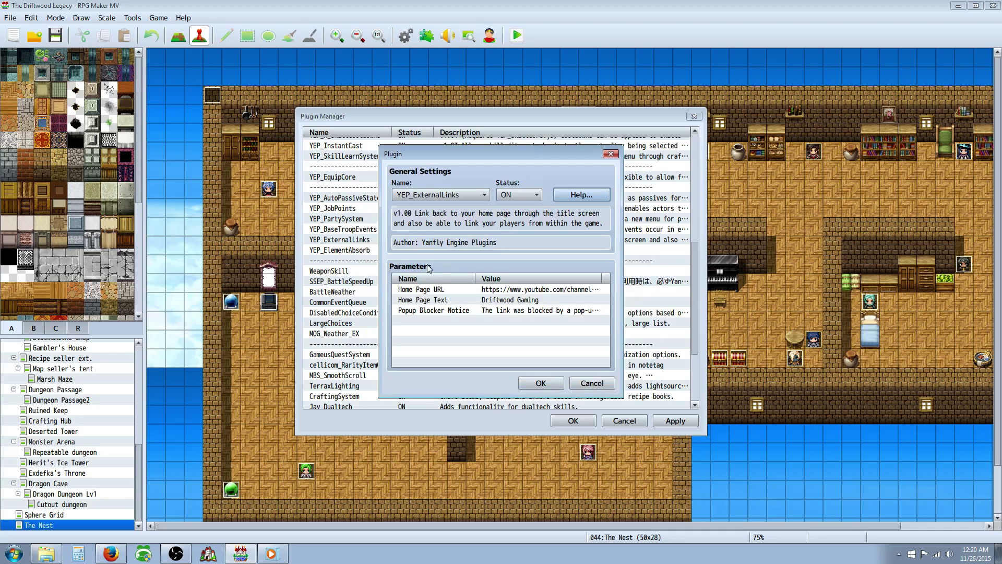
- Confirm the Home Page URL and the 'Driftwood Gaming' Home Page Text parameters
left_click(429, 290)
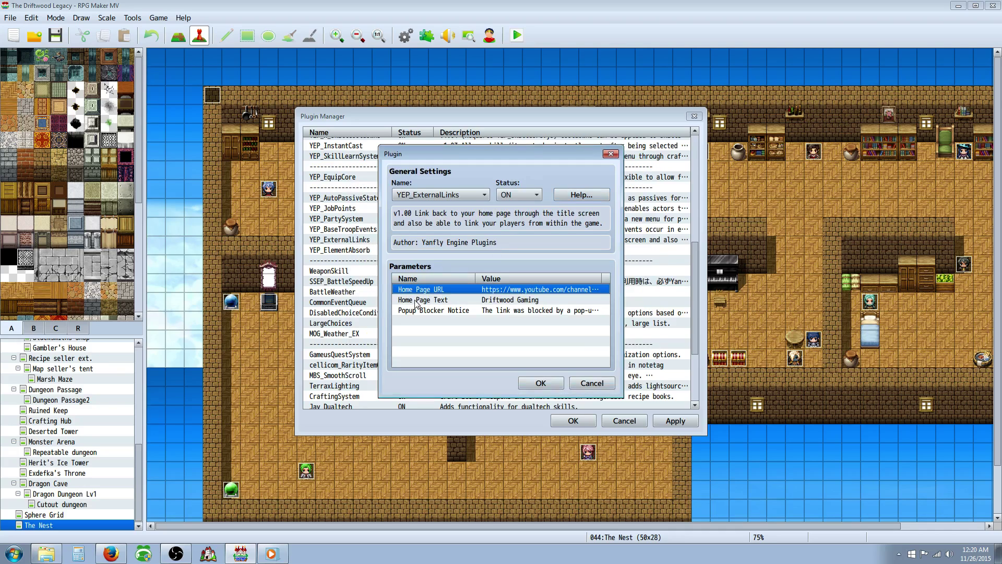
double_click(511, 292)
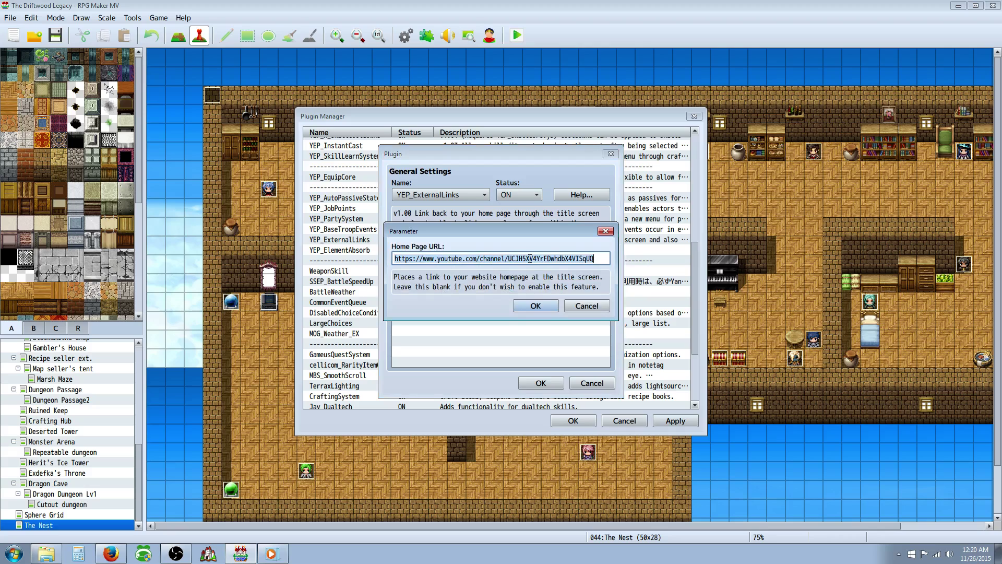
left_click(530, 306)
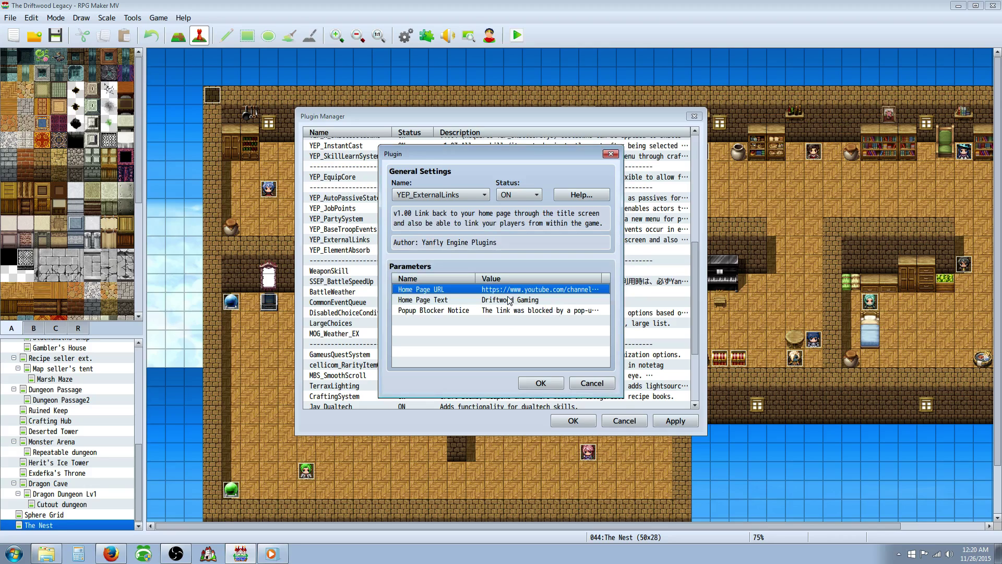
double_click(508, 301)
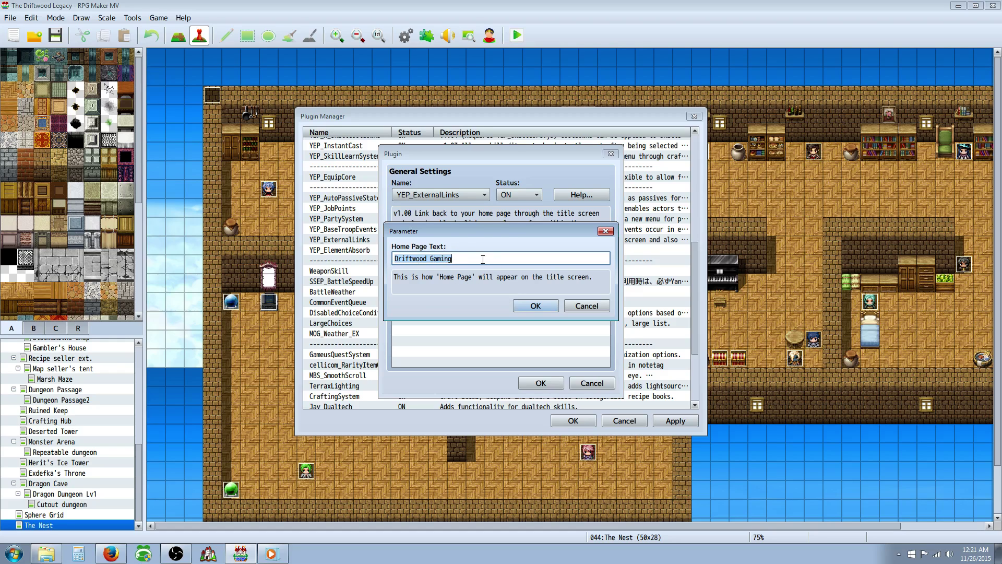
left_click(535, 306)
- Recheck both home page parameters and save the plugin settings
left_click(504, 293)
double_click(503, 291)
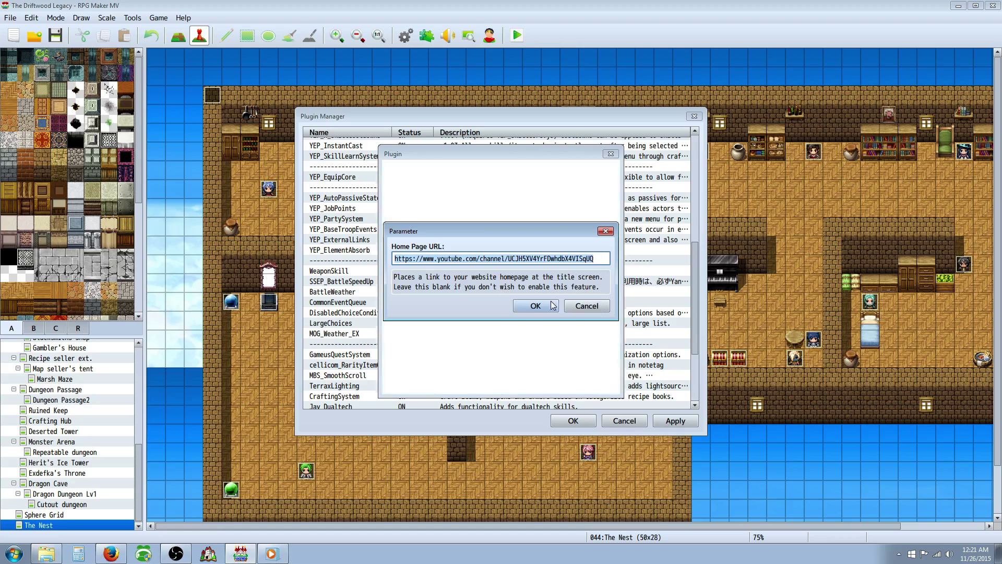
left_click(526, 307)
double_click(491, 299)
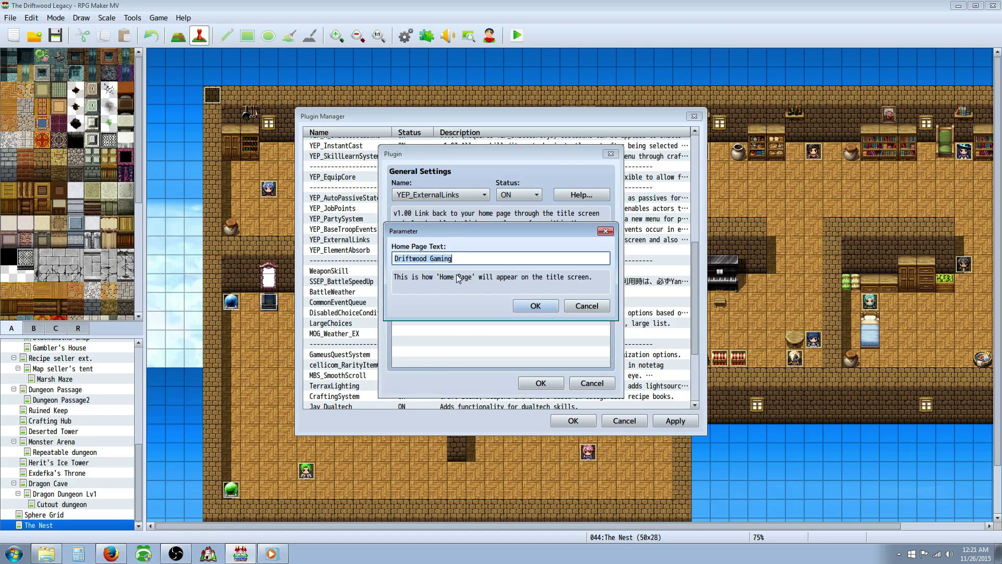
left_click(536, 307)
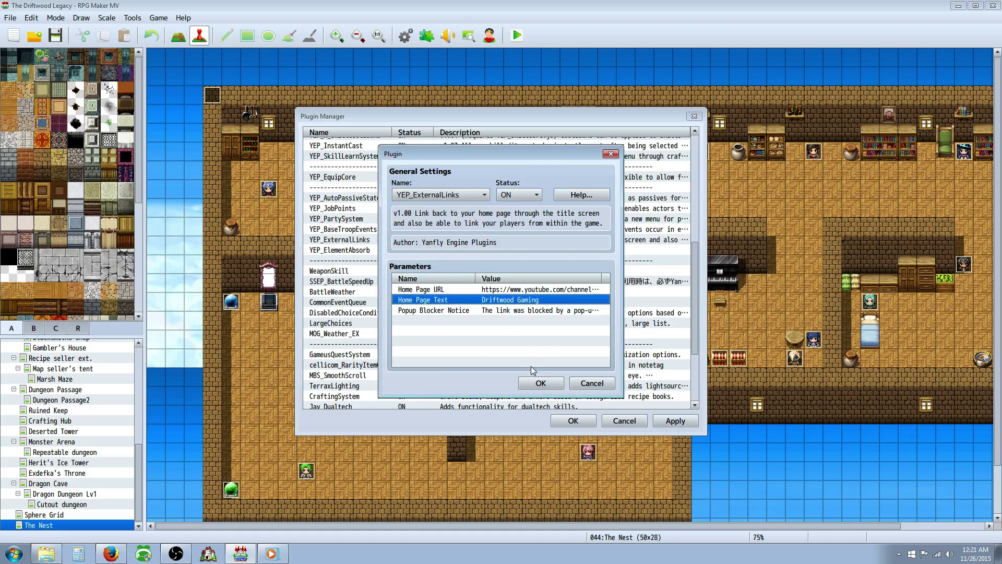
left_click(540, 382)
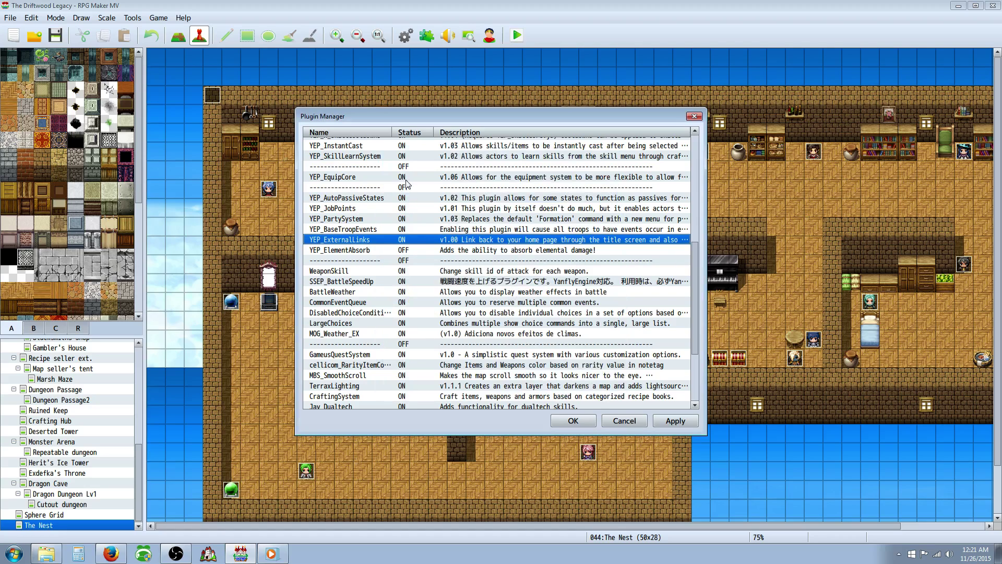
- Close the Plugin Manager, open the Database Classes tab, and select the Soldier's empty trait row
left_click(572, 423)
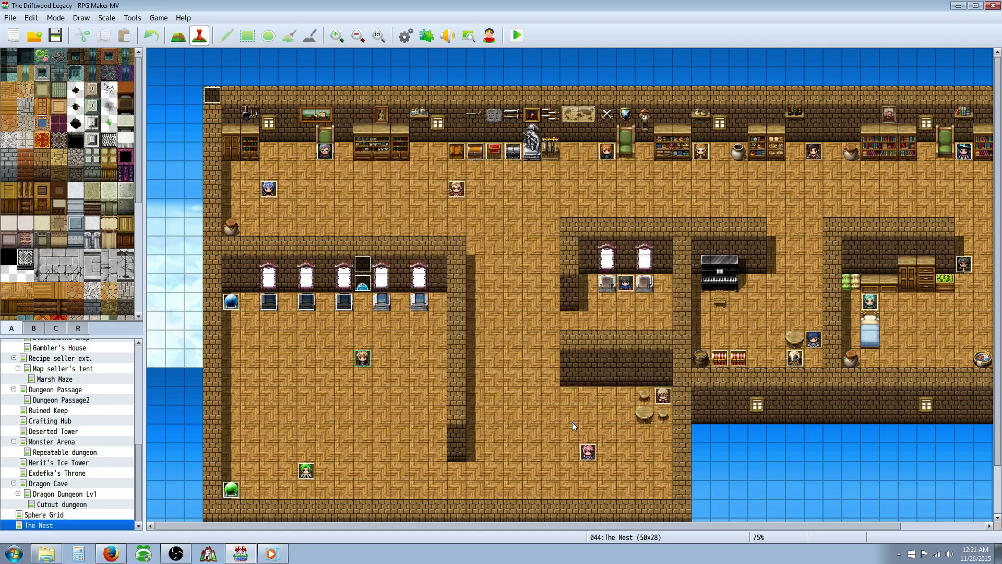
left_click(400, 41)
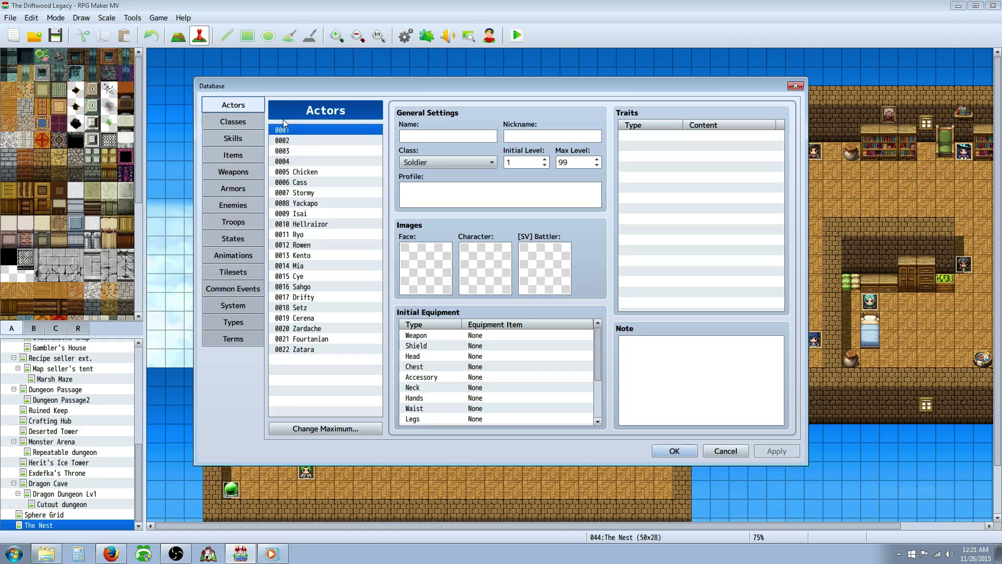
left_click(248, 123)
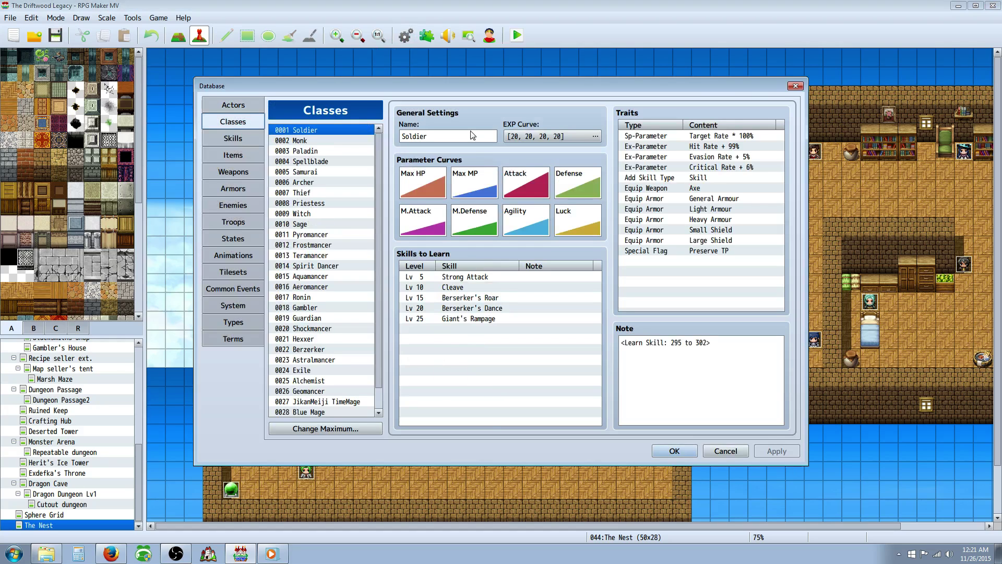
left_click(678, 179)
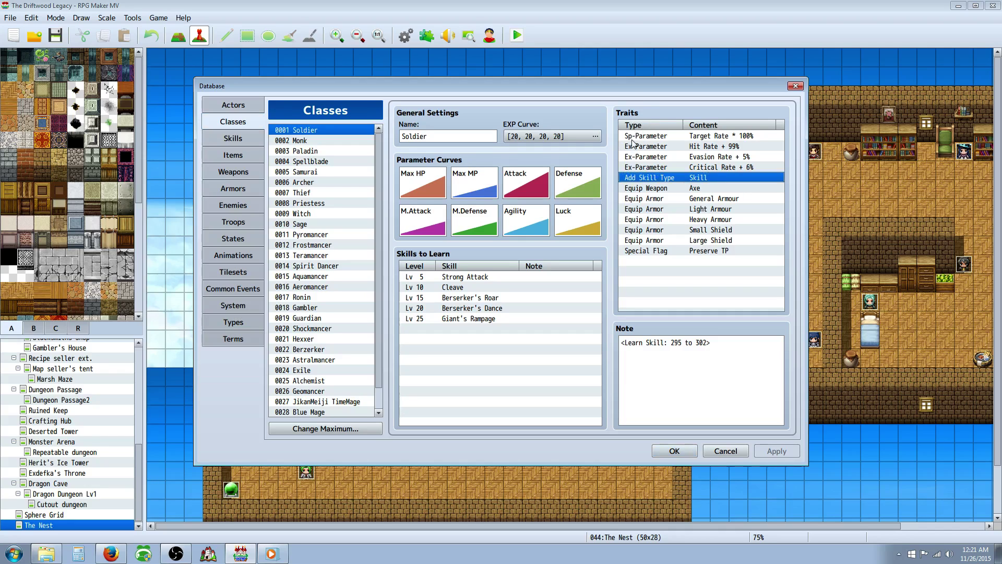
left_click(651, 260)
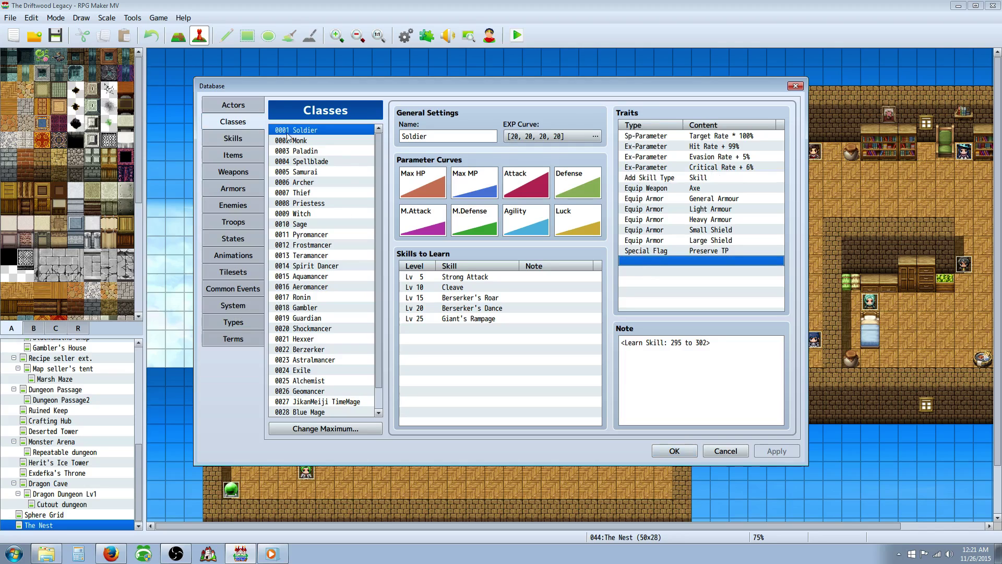
- Fill the Soldier's empty trait slot with an Add Skill Type trait set to Skill
right_click(643, 261)
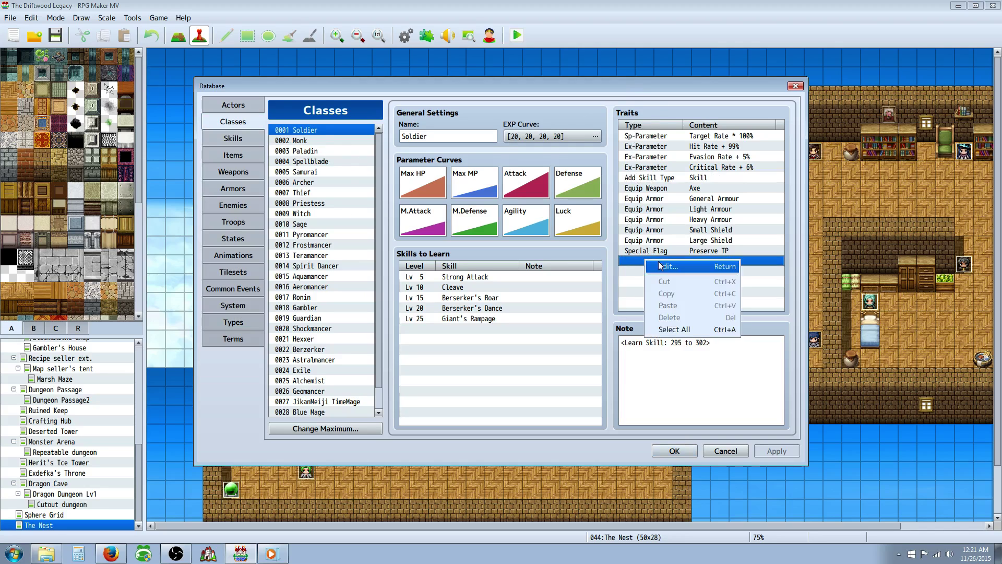
left_click(659, 265)
left_click(709, 139)
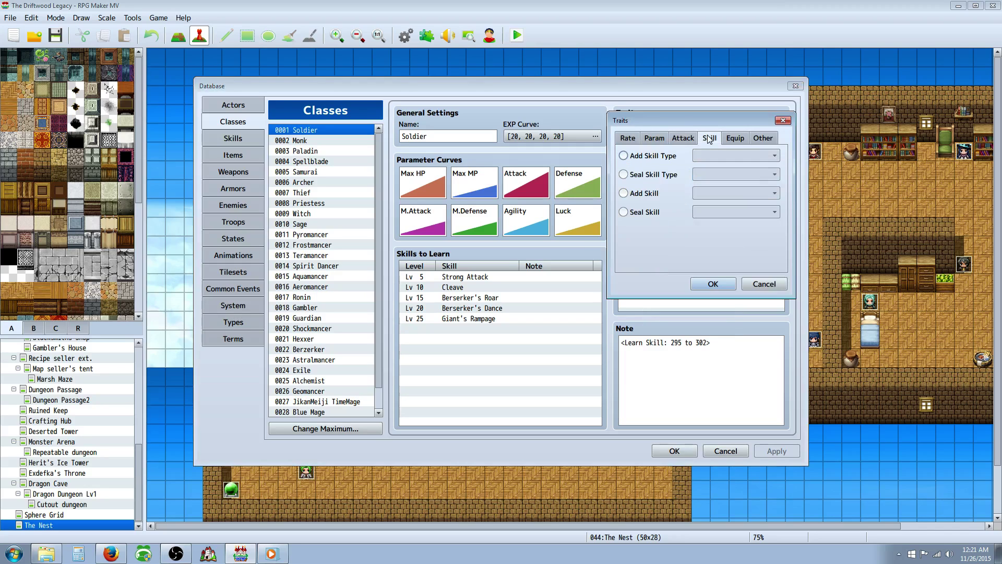
left_click(647, 160)
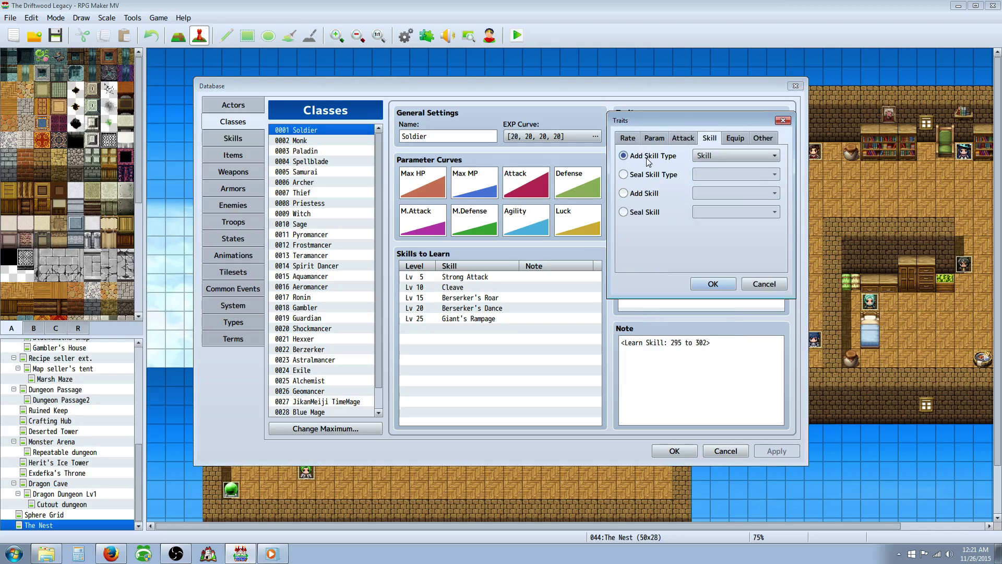
left_click(718, 153)
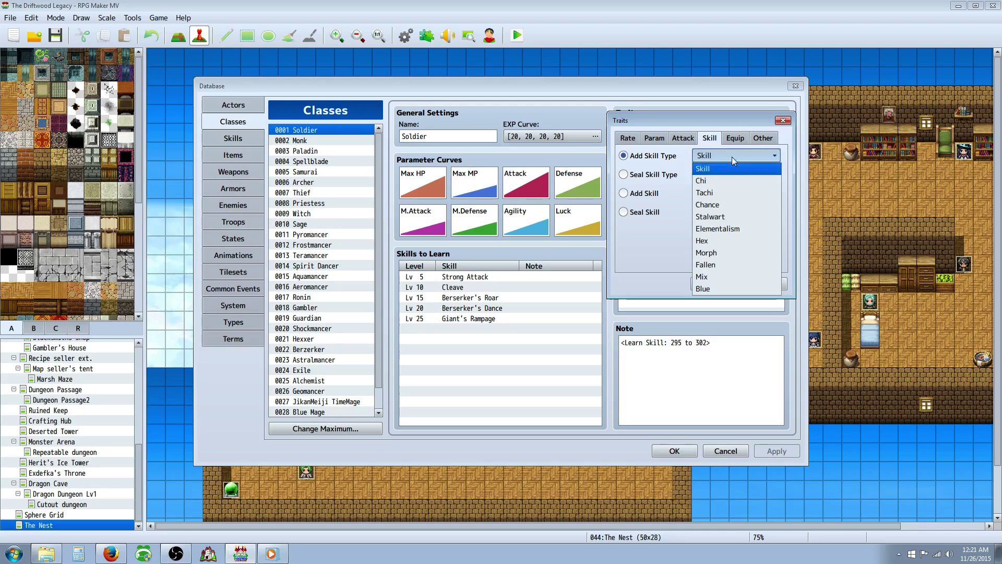
left_click(671, 344)
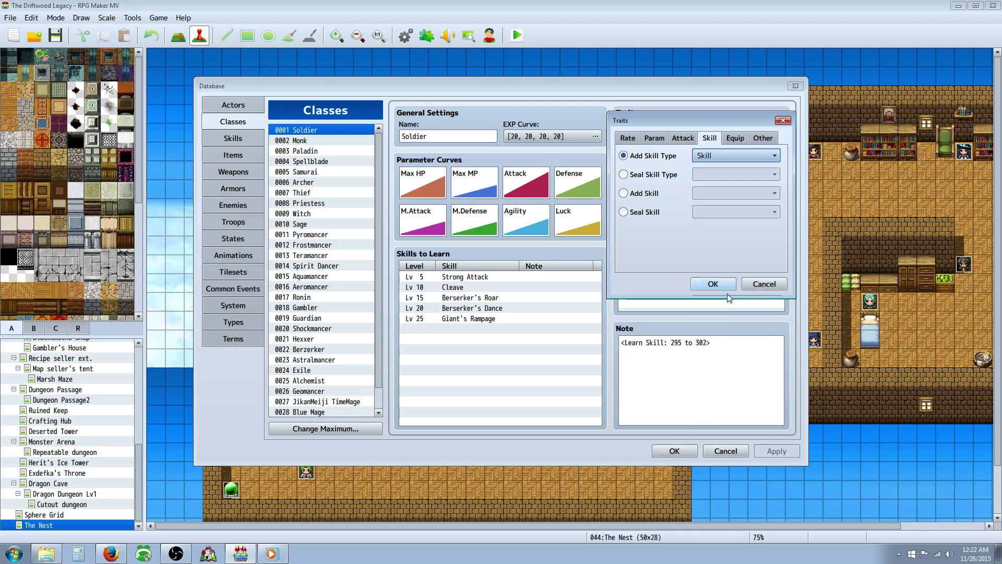
left_click(712, 284)
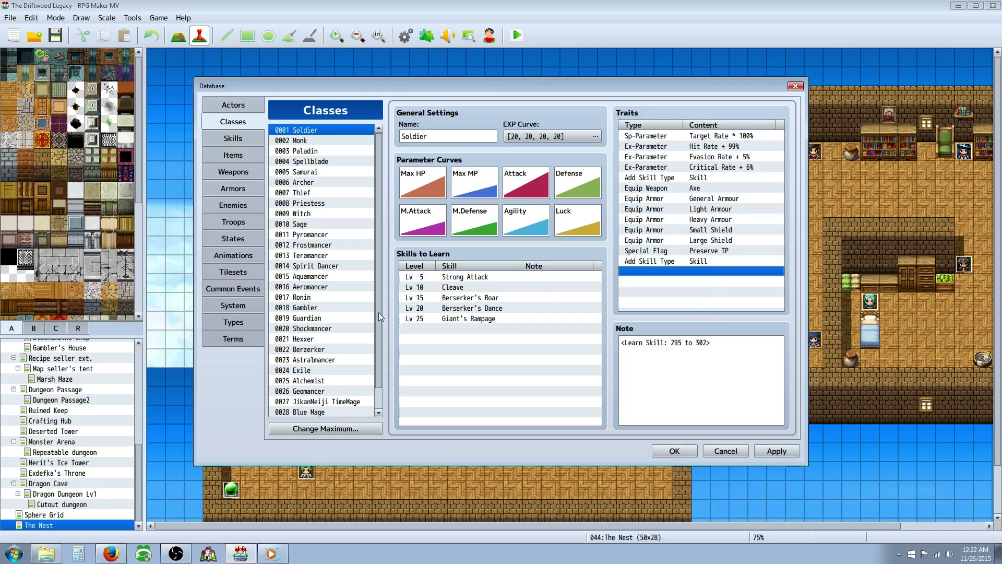
- Review skill 0010 Shock's Skill Type dropdown, leaving it set to Skill
left_click(237, 319)
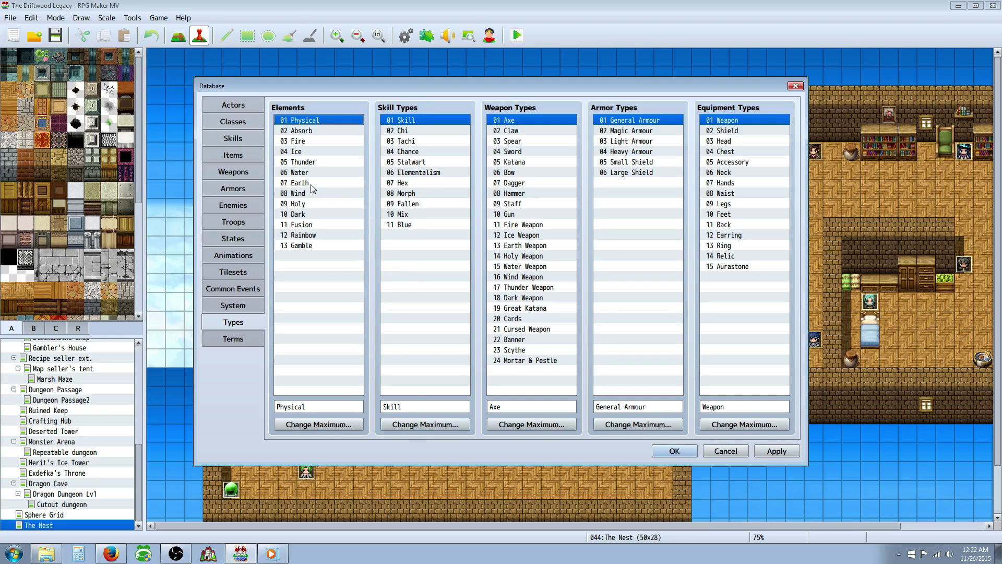
left_click(240, 134)
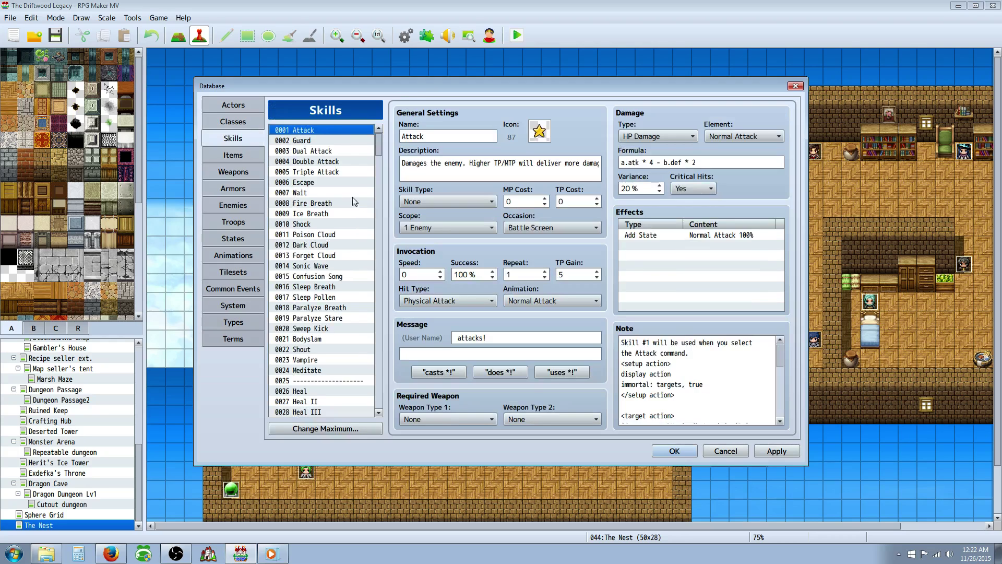
left_click(327, 223)
left_click(431, 199)
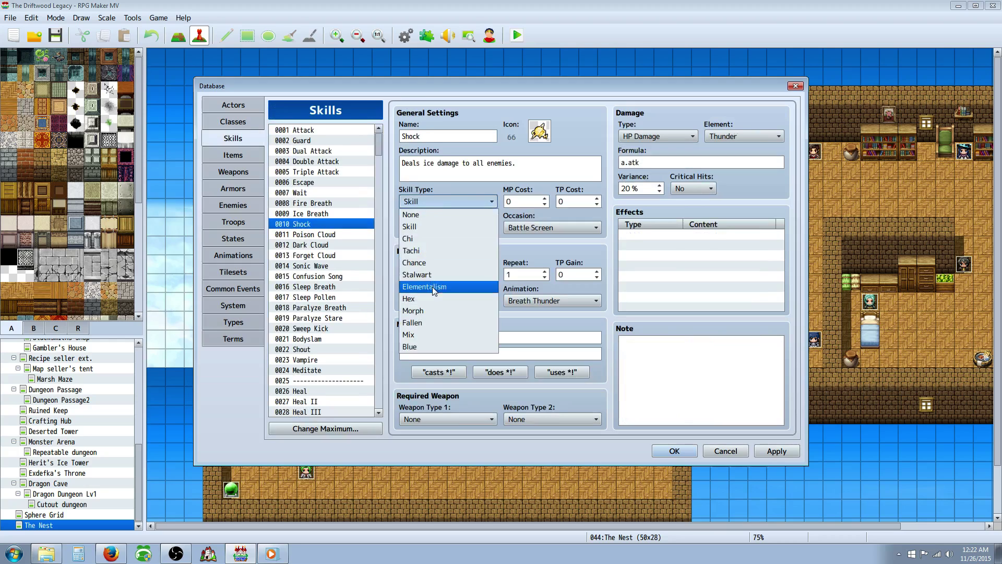
left_click(435, 227)
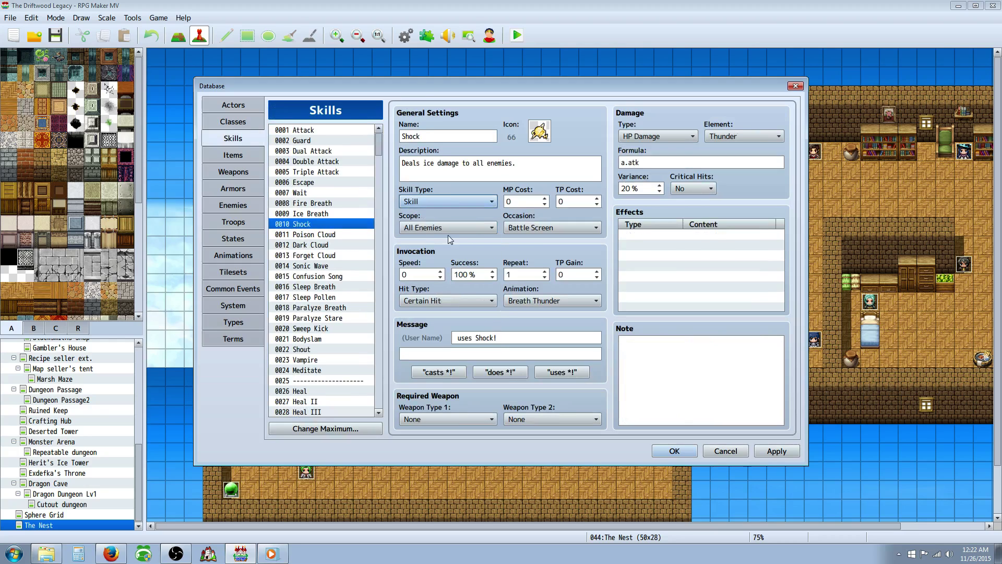
left_click(454, 201)
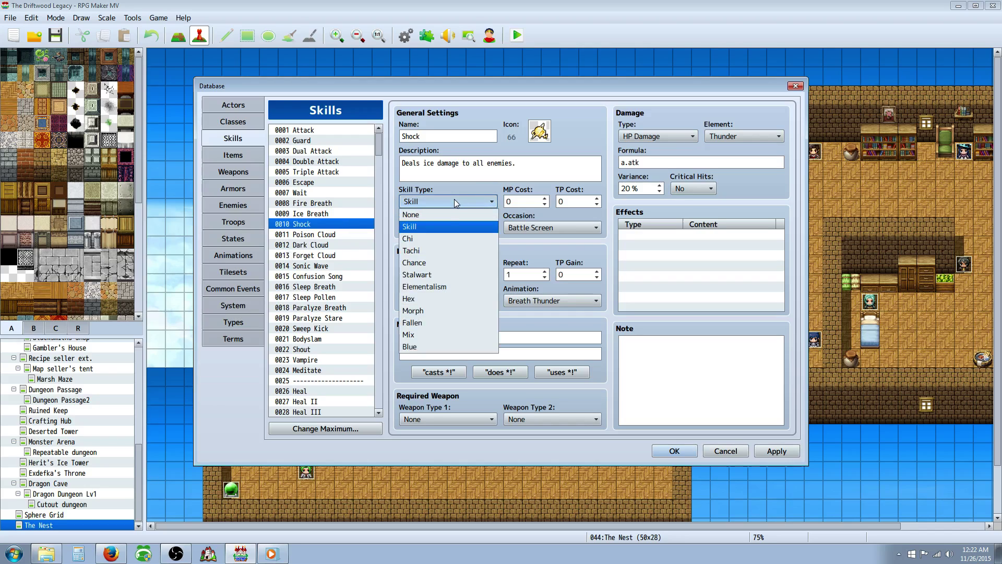
left_click(419, 227)
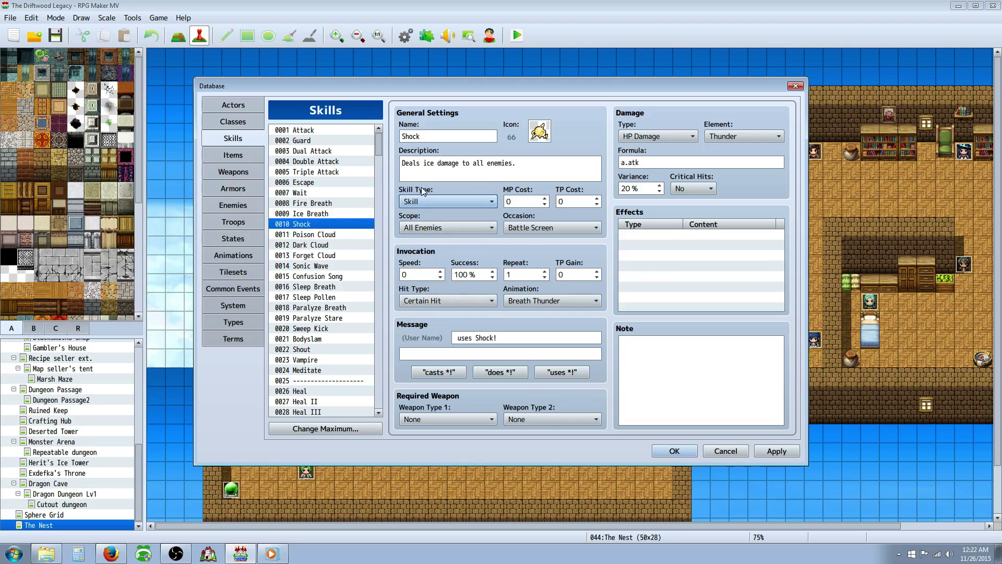
- Re-edit the Soldier's last Add Skill Type trait, keeping Skill as its type
left_click(235, 123)
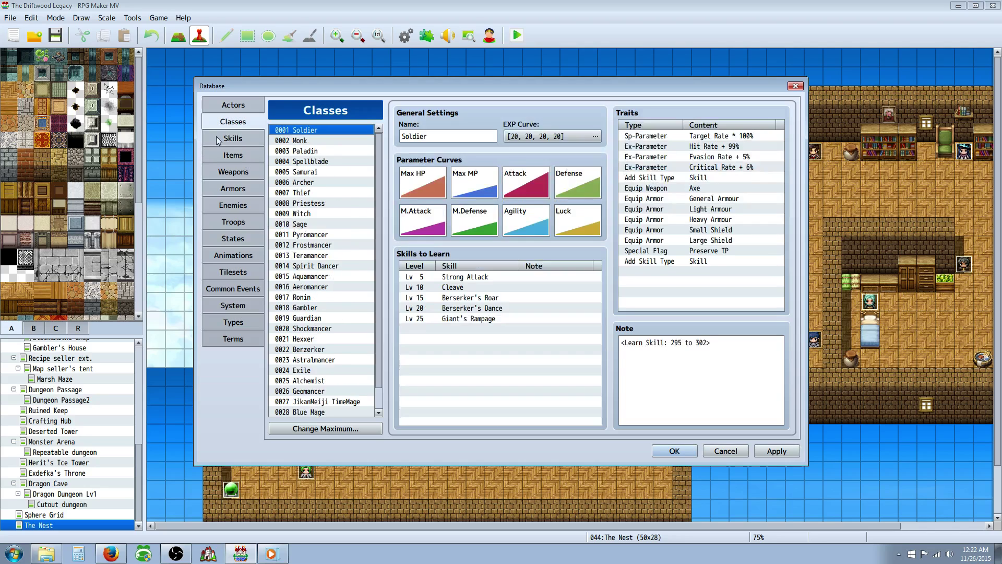
right_click(656, 261)
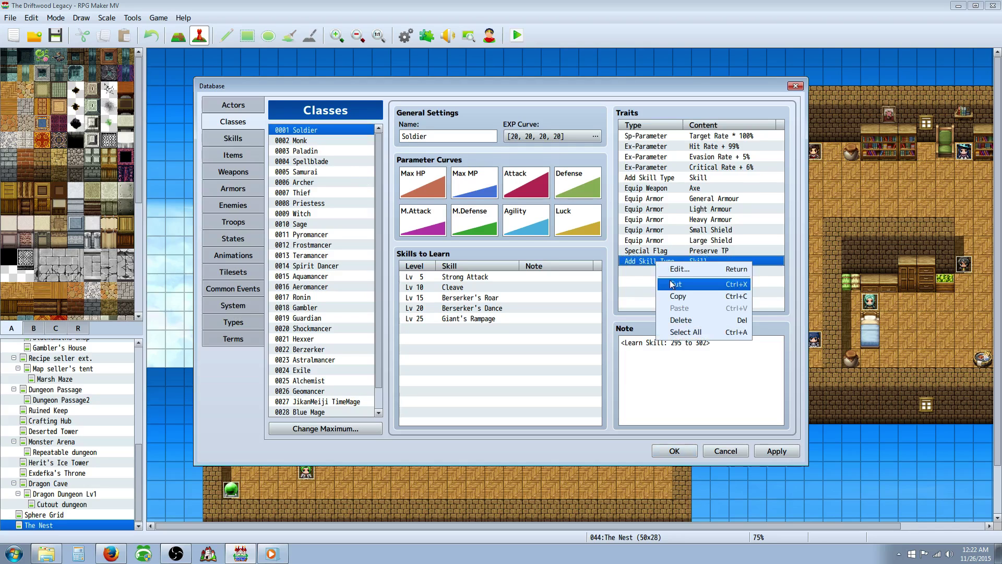
left_click(675, 269)
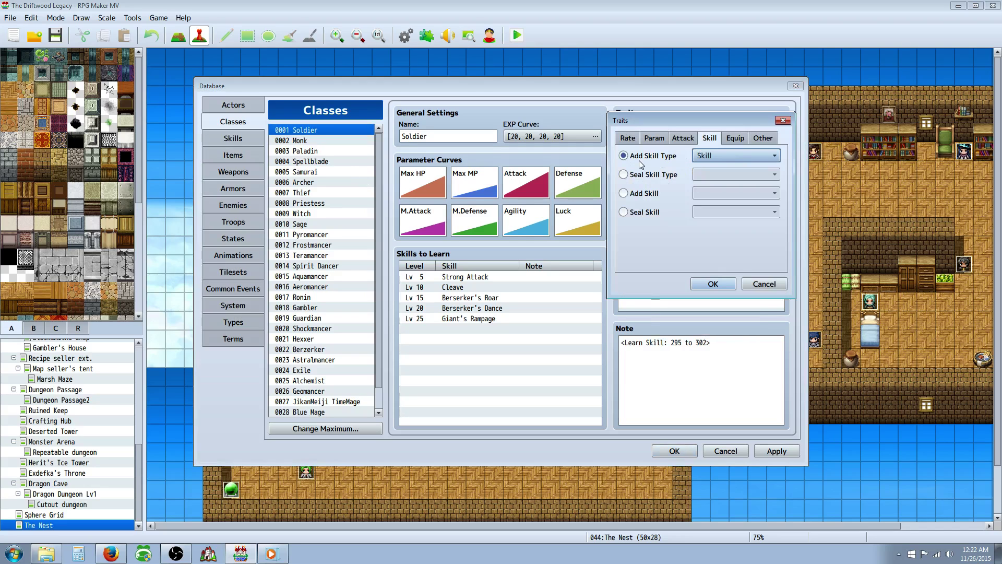
left_click(723, 155)
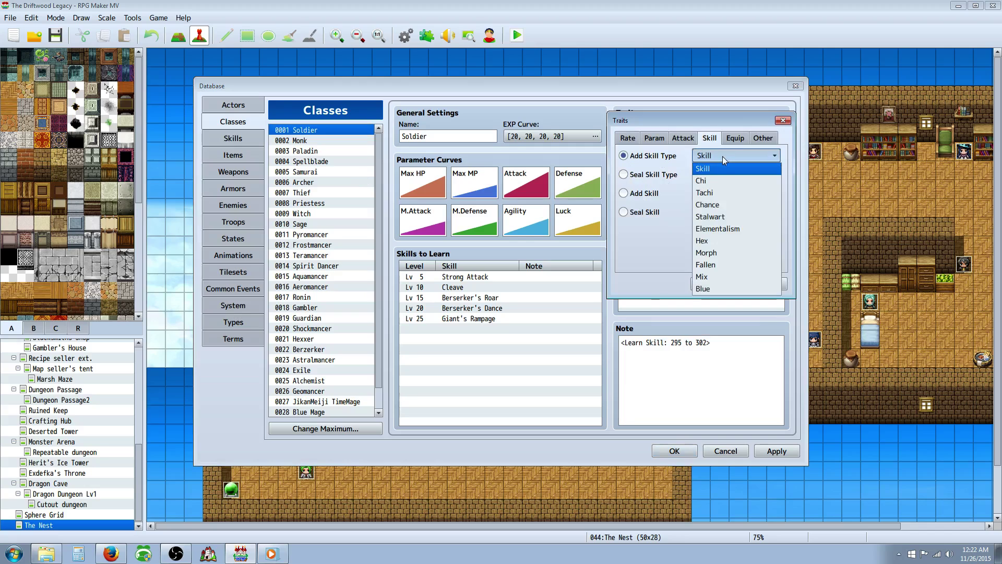
left_click(722, 161)
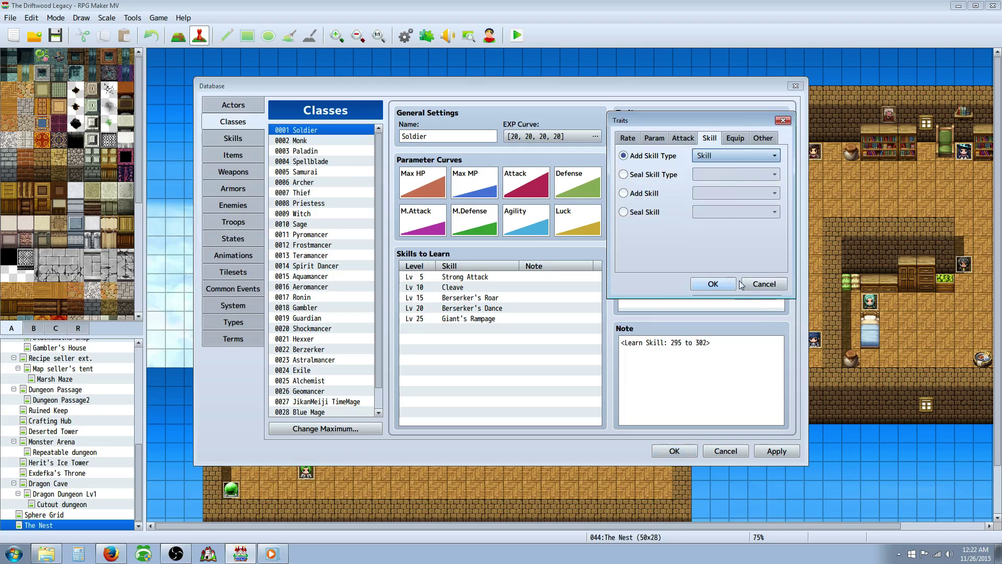
left_click(713, 284)
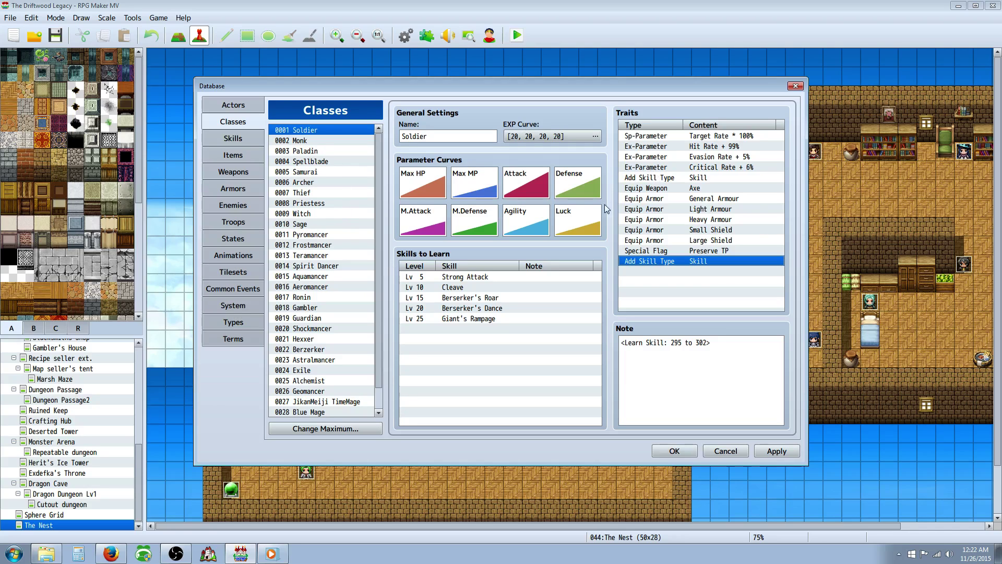
- Browse Common Events, then select the Hex and Chi entries in the Skill Types list
left_click(235, 292)
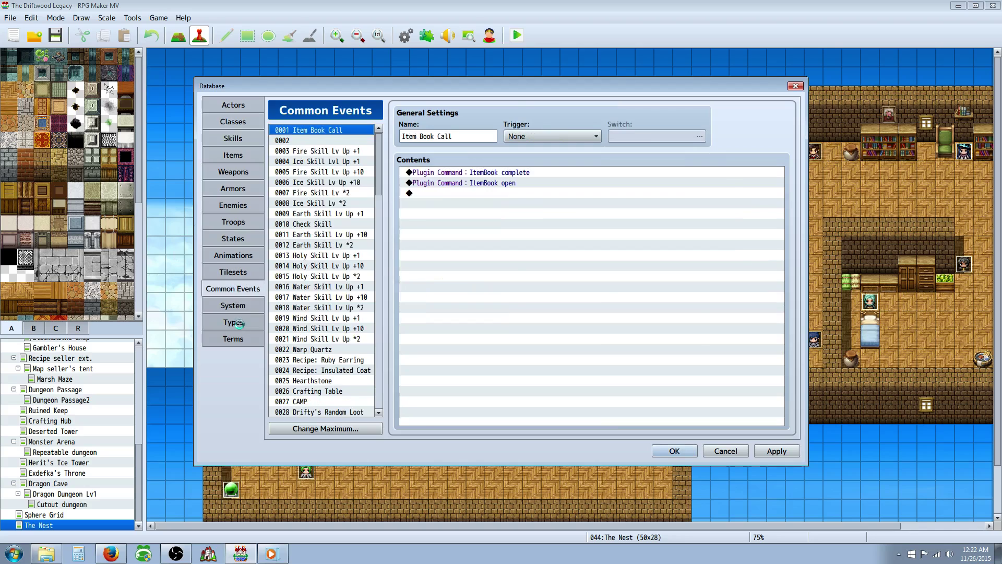
left_click(236, 323)
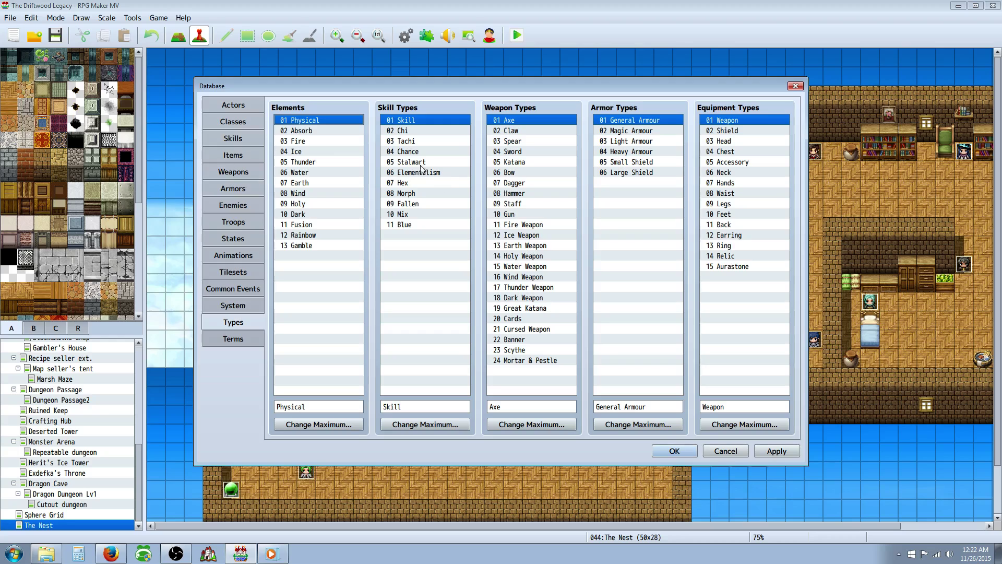
left_click(413, 183)
left_click(411, 132)
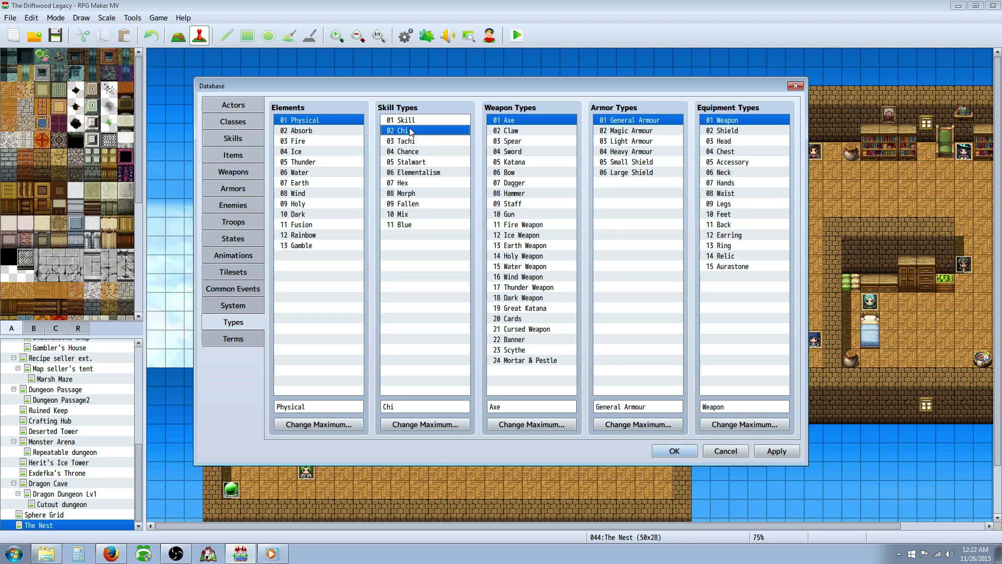
- Change the Soldier's upper Add Skill Type trait to Hex, then delete it
left_click(237, 135)
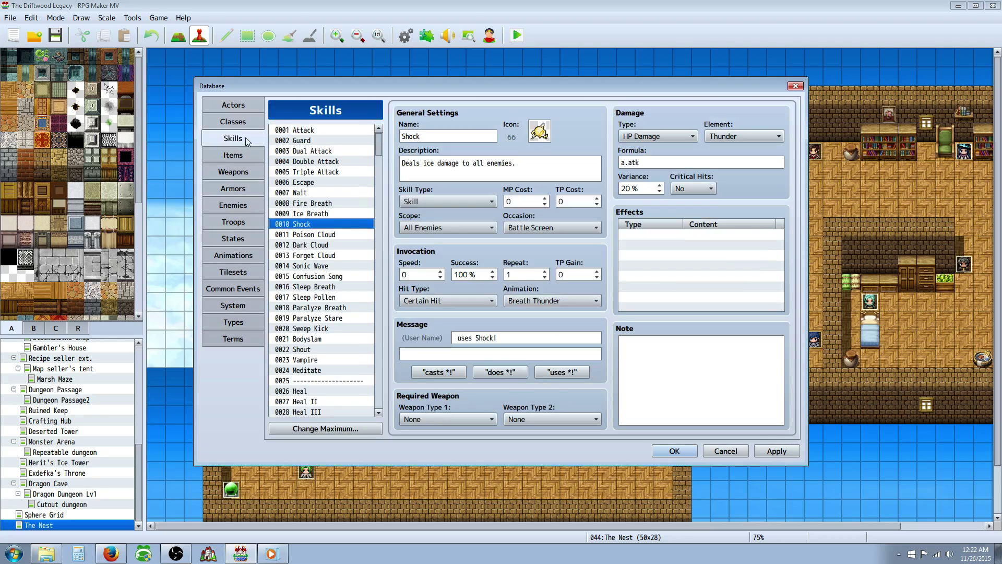
left_click(245, 124)
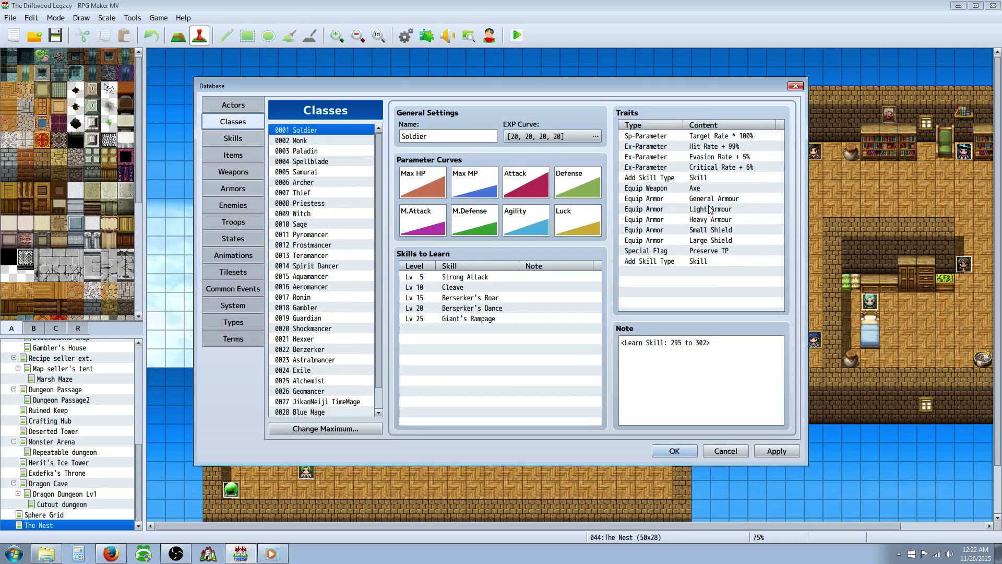
left_click(695, 176)
right_click(694, 176)
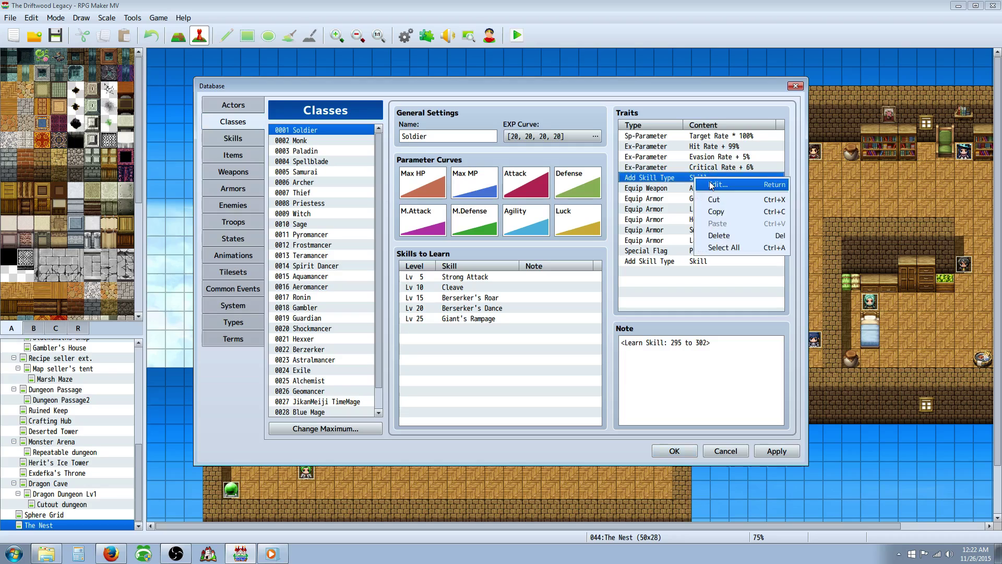
left_click(707, 183)
left_click(728, 156)
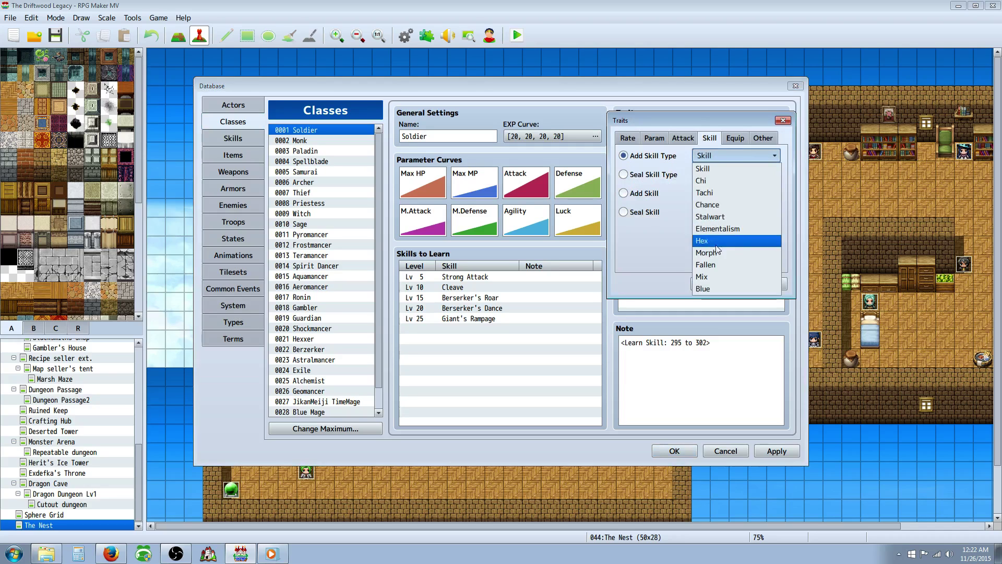
left_click(711, 241)
left_click(721, 287)
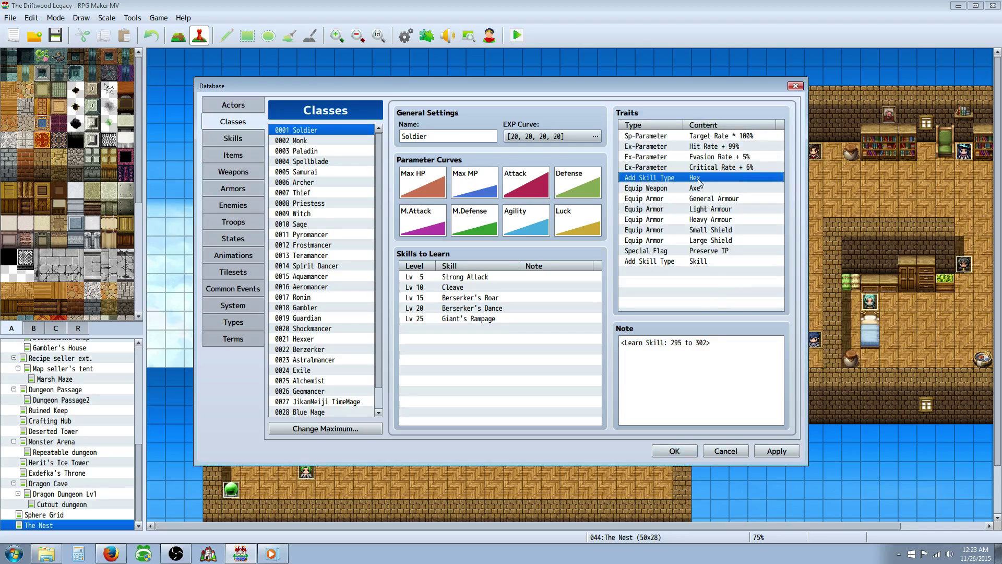
key("Delete")
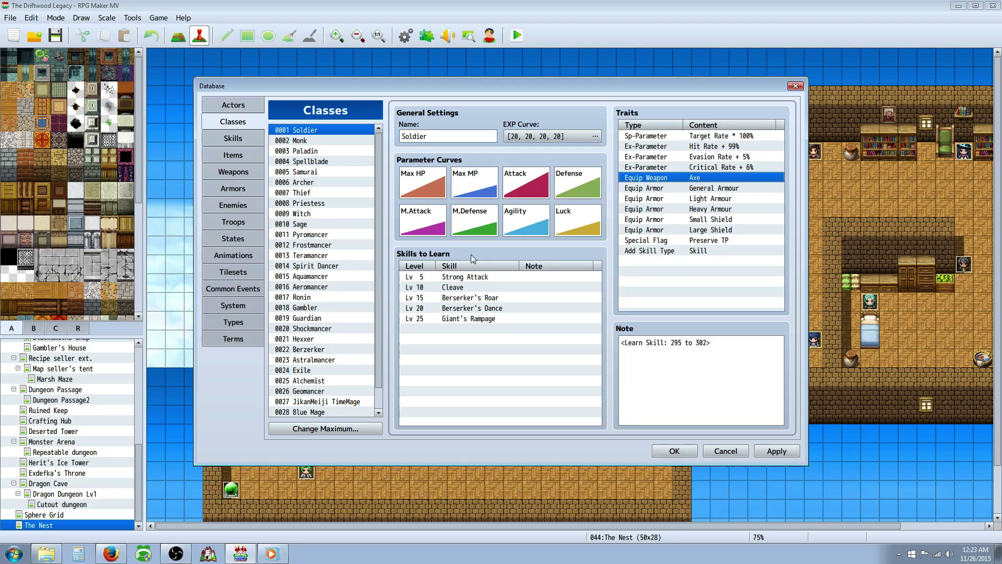
- Turn the Equip Weapon Axe trait into Add Skill Type Skill and cut the bottom duplicate
right_click(687, 179)
left_click(705, 187)
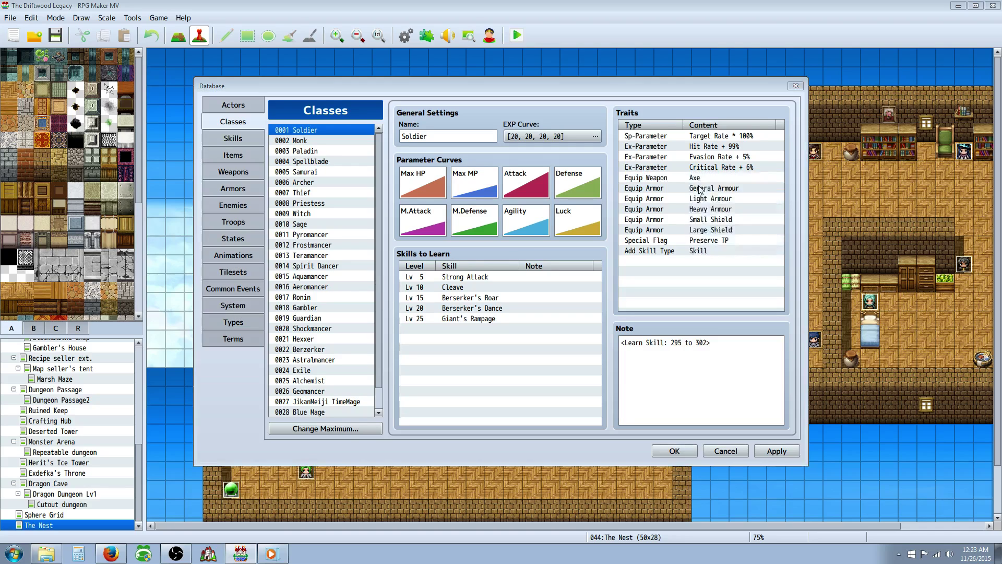
left_click(694, 157)
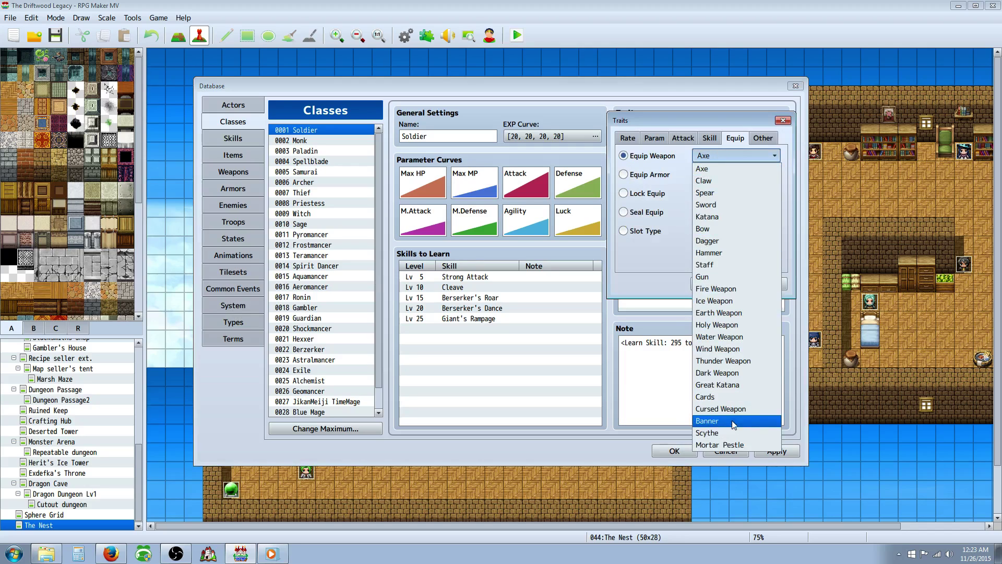
left_click(709, 139)
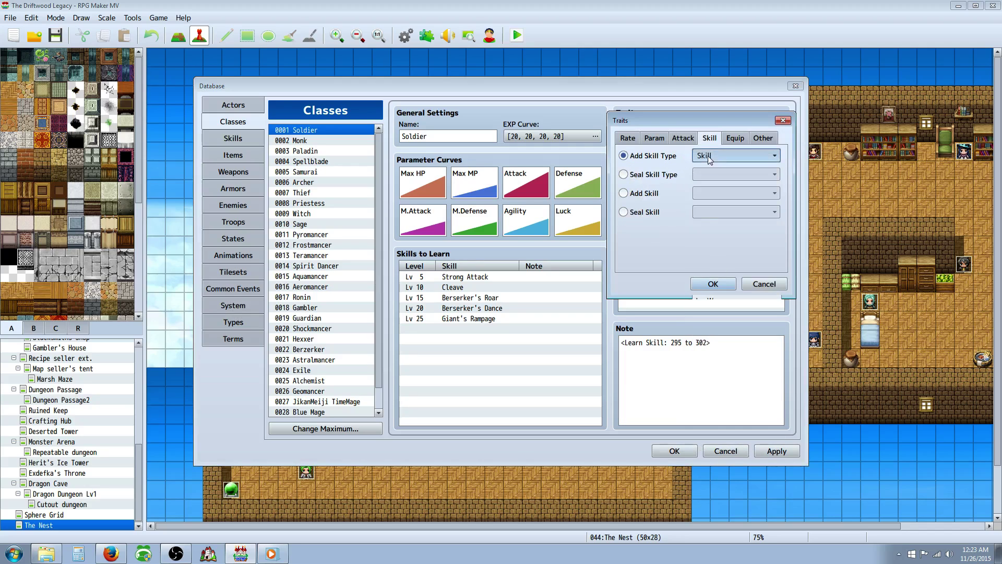
left_click(722, 283)
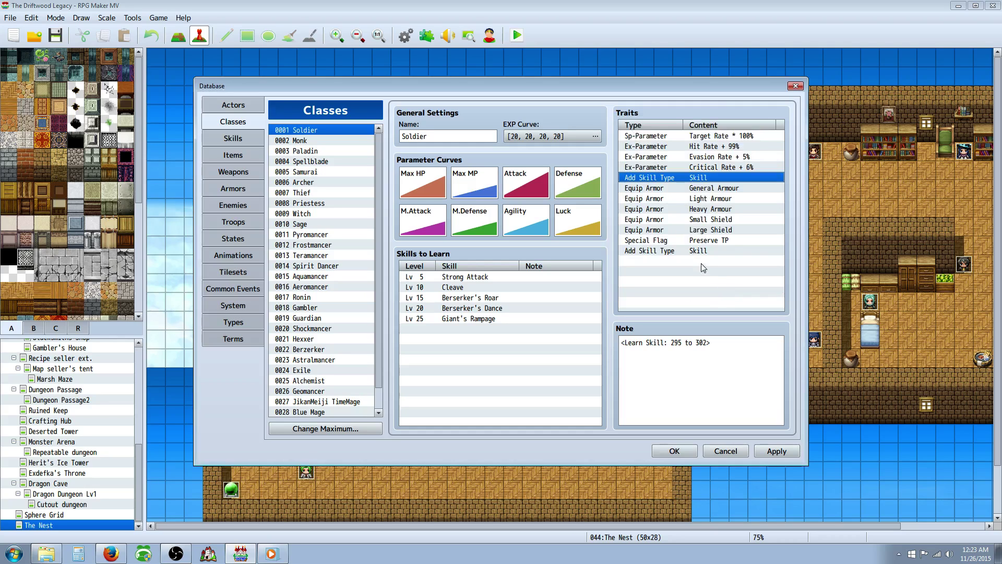
right_click(689, 252)
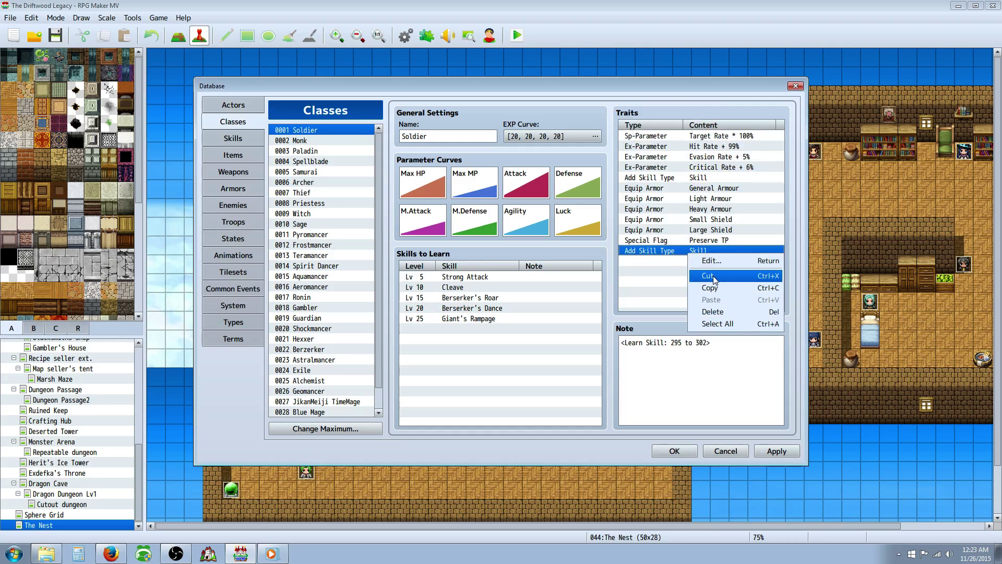
left_click(710, 276)
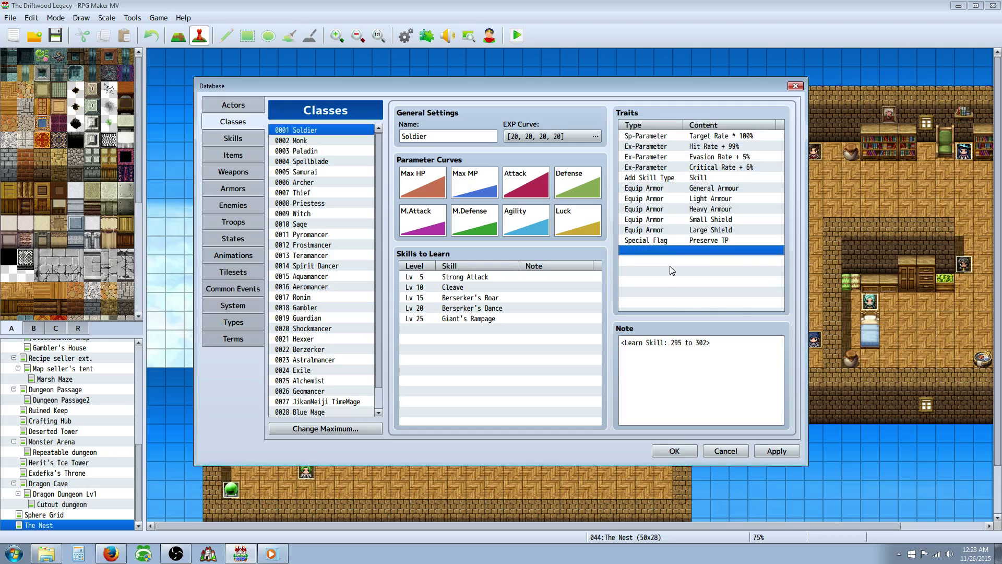